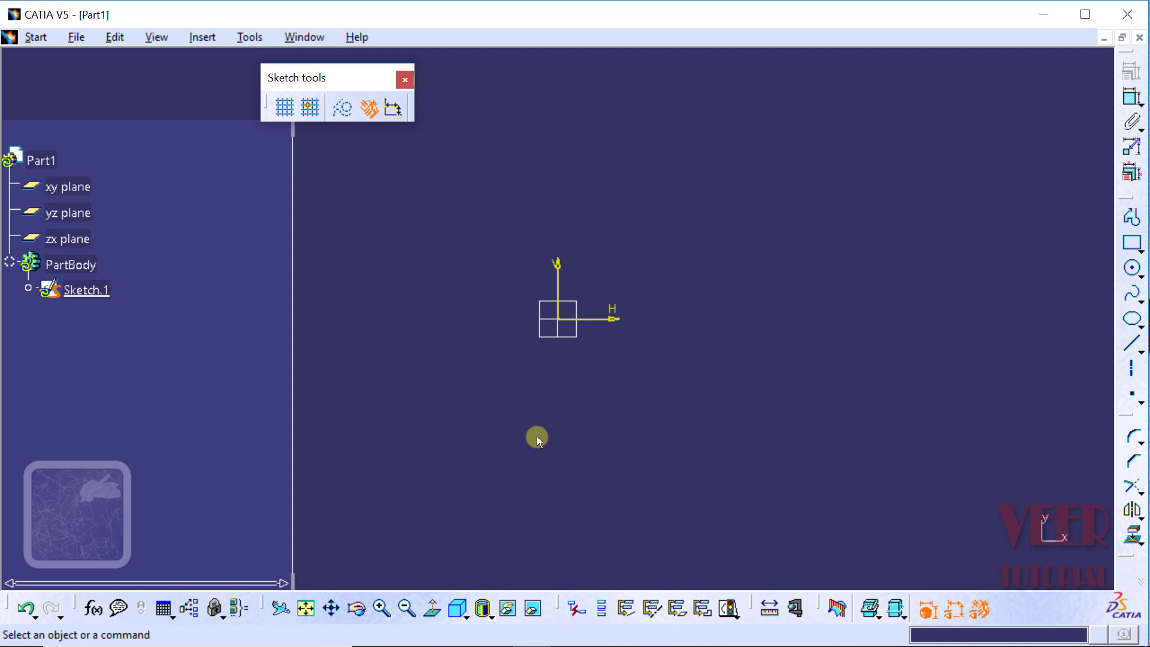
Draw a two-corner rectangle from below the origin to the upper right, then deselect it
left_click(1140, 251)
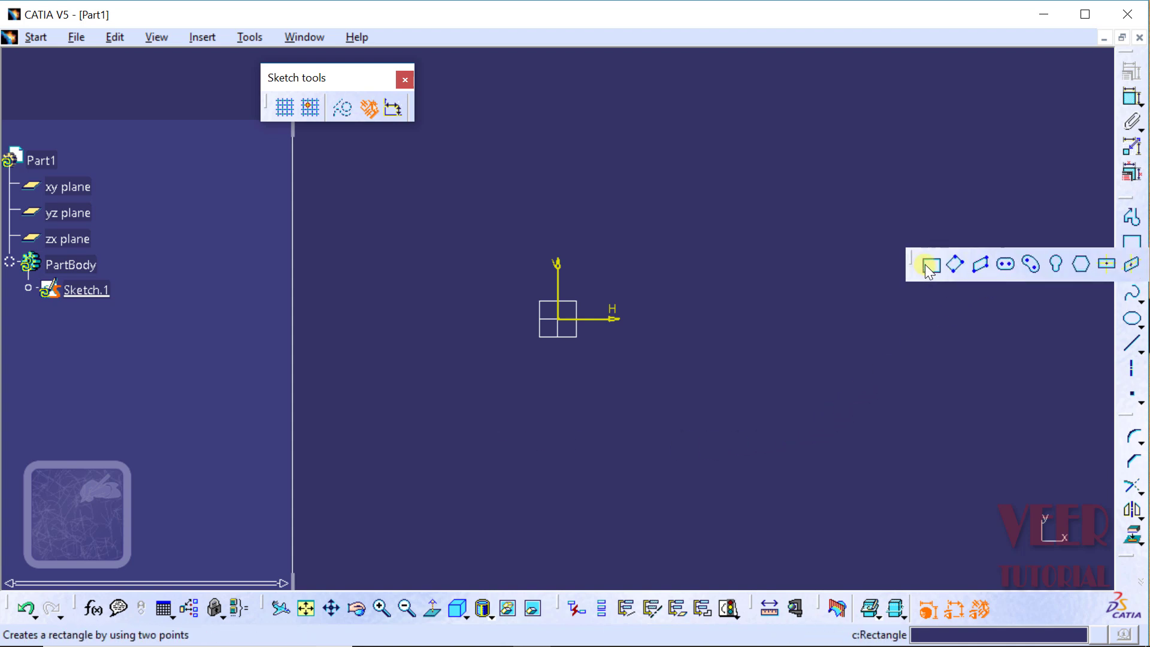
left_click(927, 264)
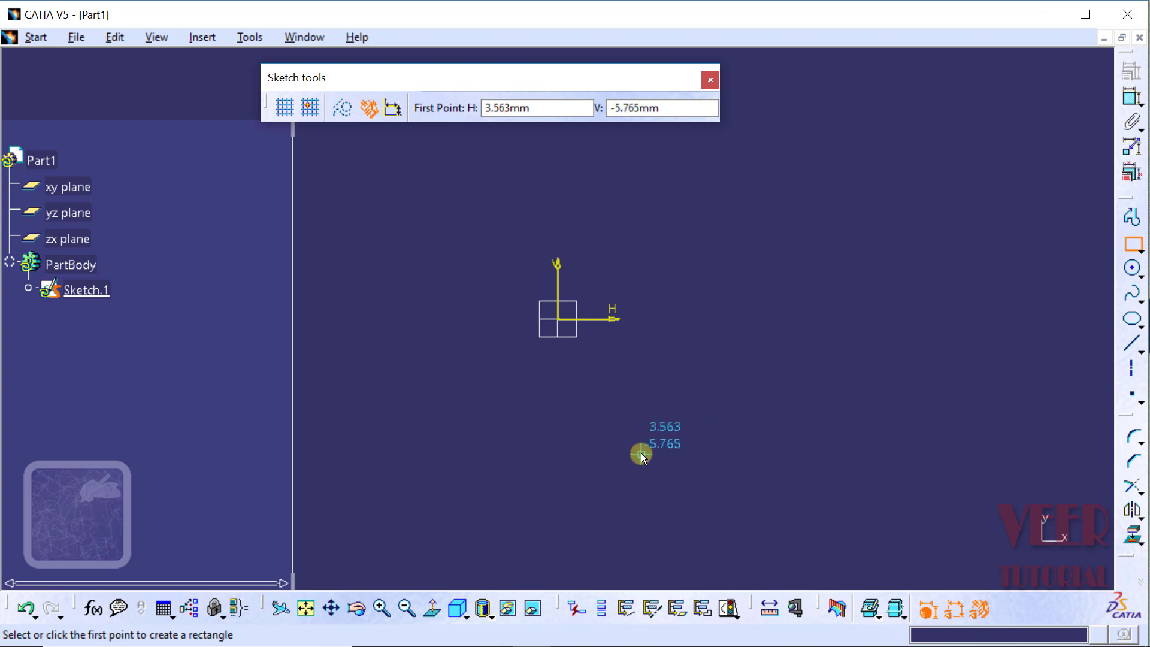
left_click(640, 453)
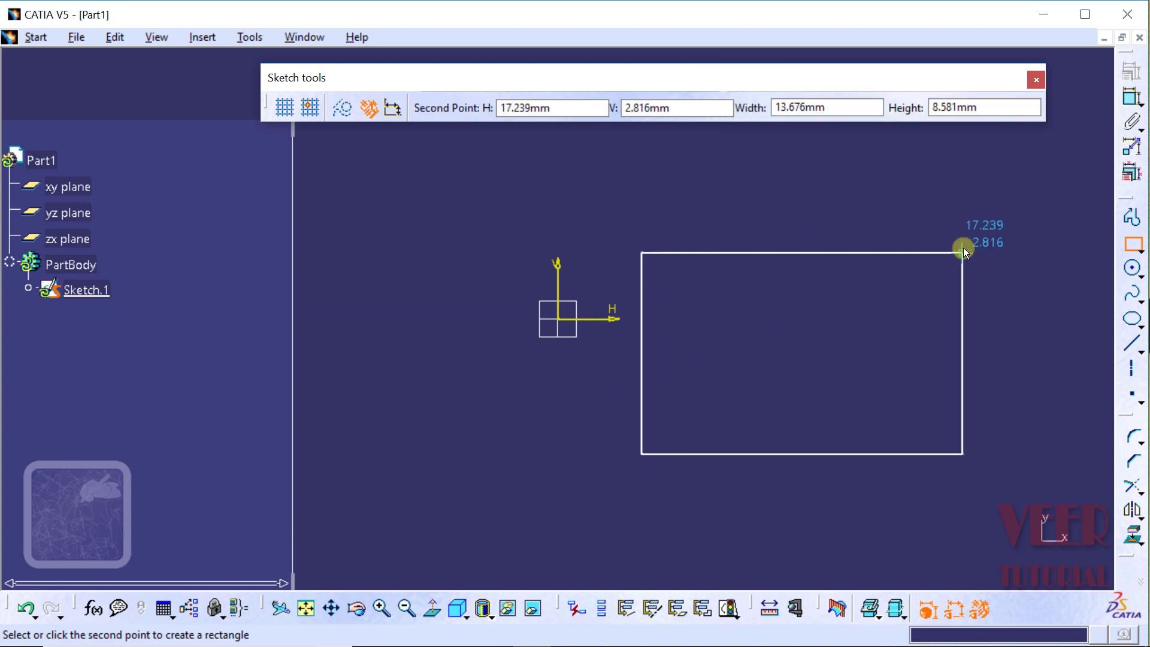
left_click(965, 241)
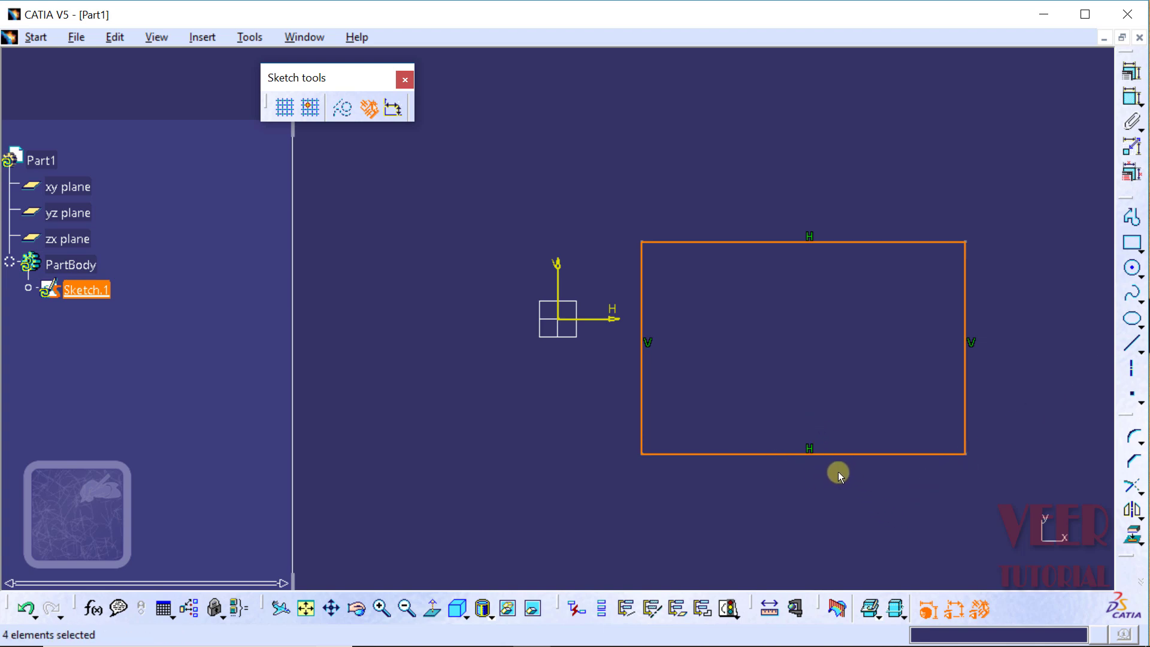
left_click(757, 505)
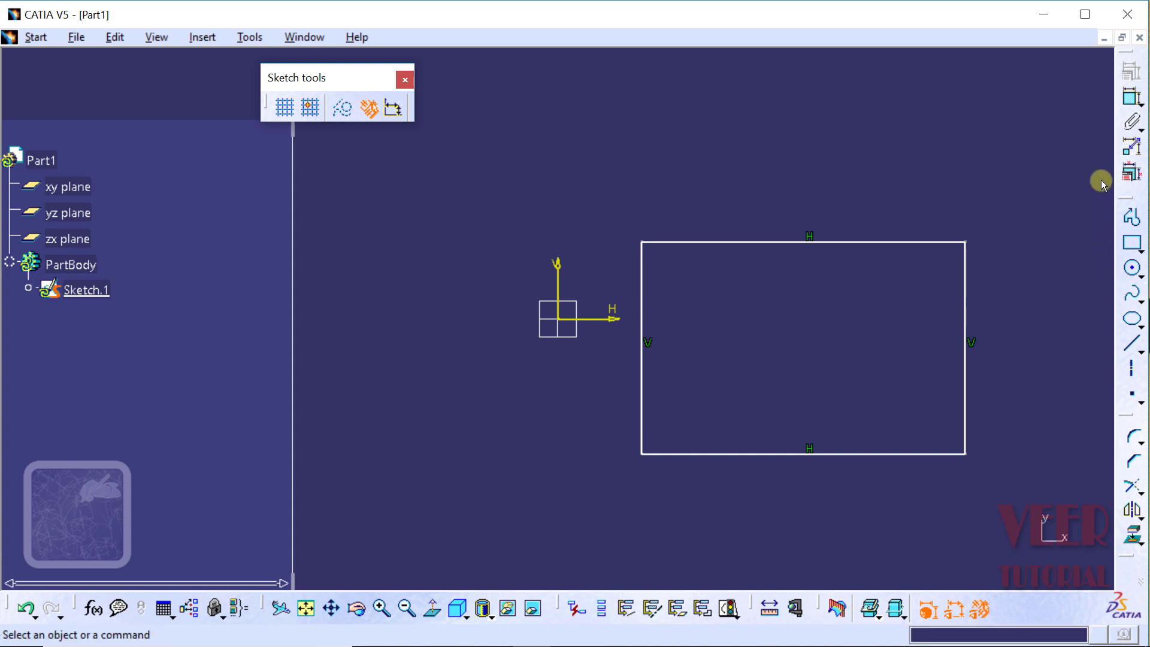
Dimension the bottom edge at 13.791 below the rectangle and the right edge at 9.041 beside it
left_click(1132, 97)
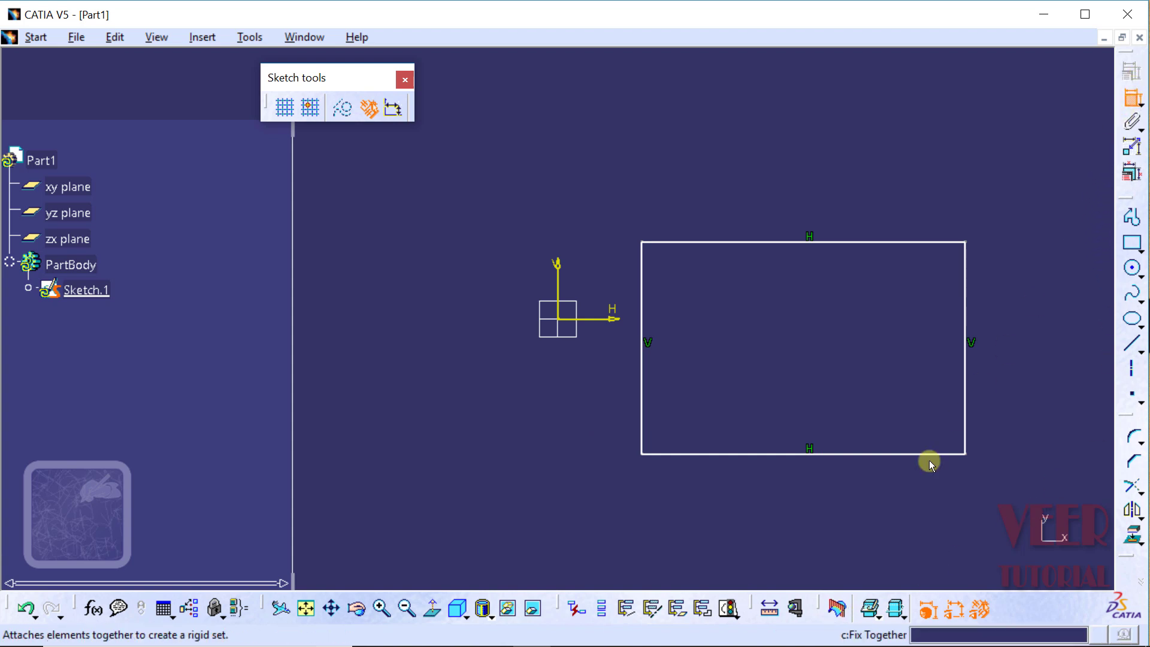
left_click(802, 458)
left_click(802, 515)
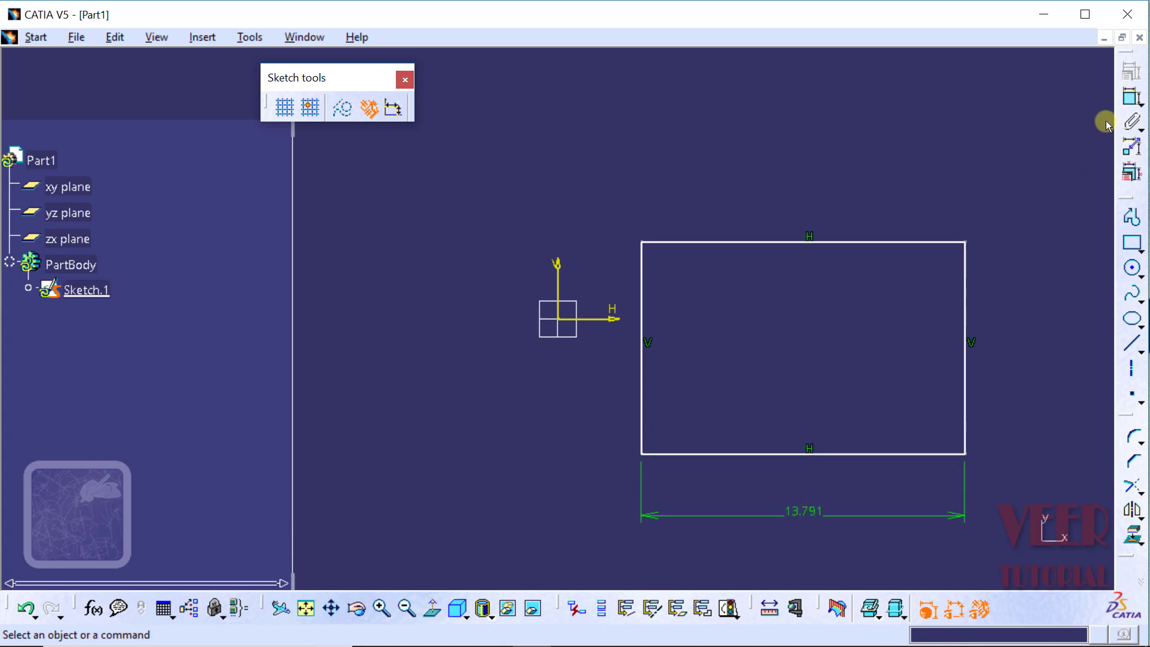
left_click(1132, 97)
left_click(965, 326)
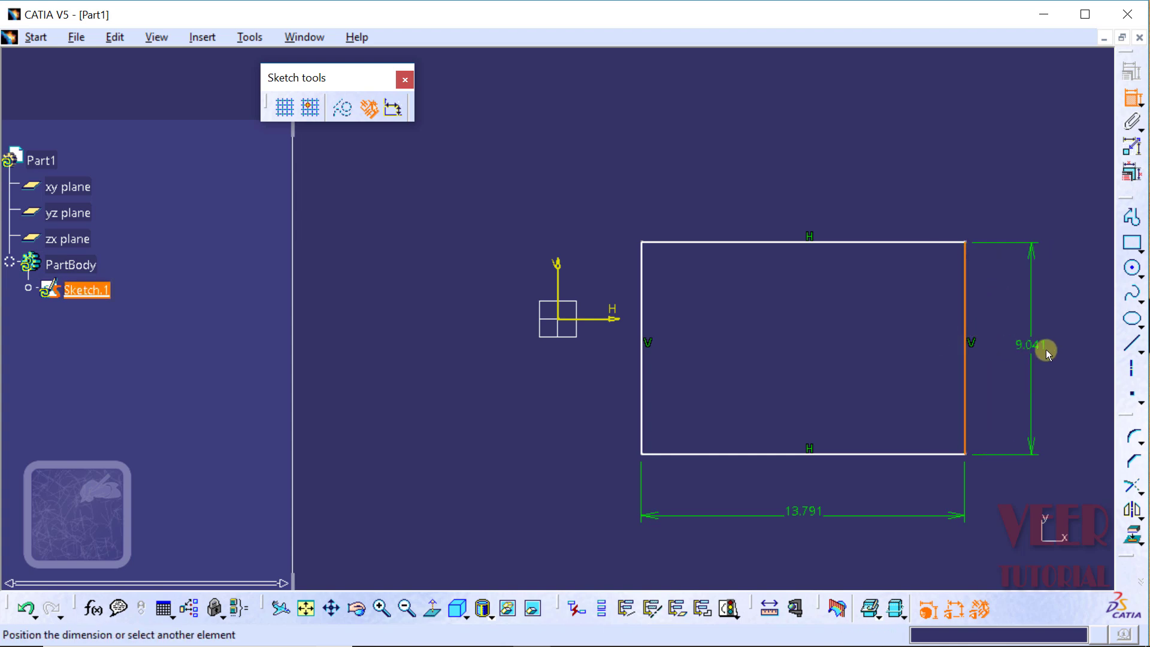
left_click(1047, 349)
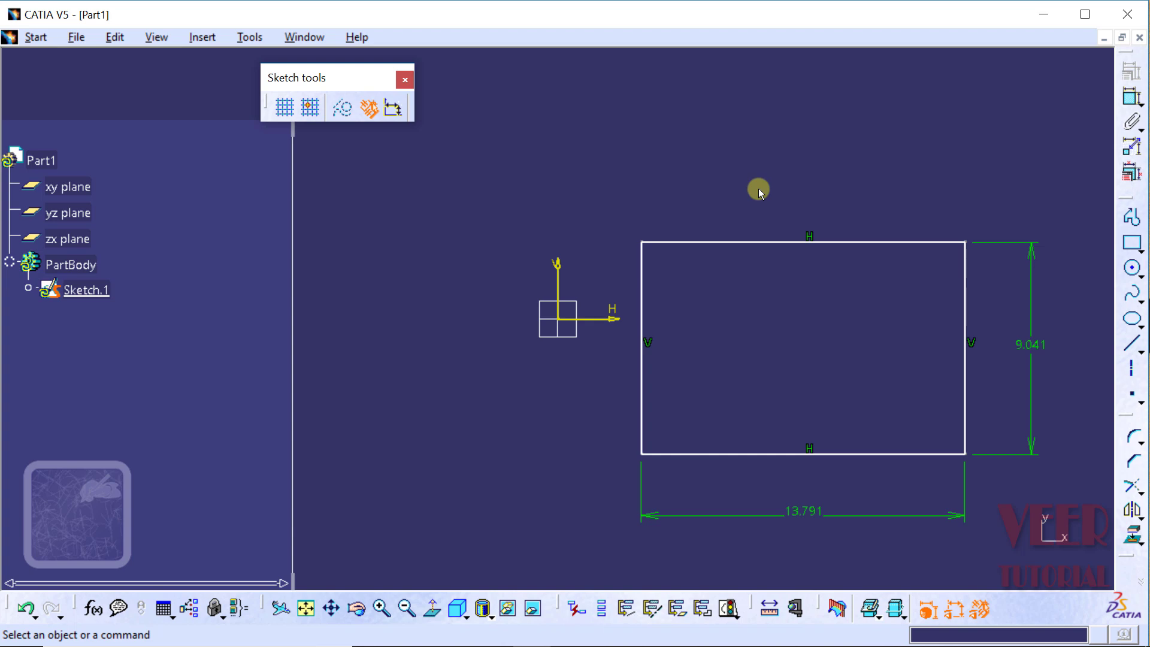
Add a 16.49 dimension between the bottom-left and top-right corners, then undo and redo it
left_click(1132, 102)
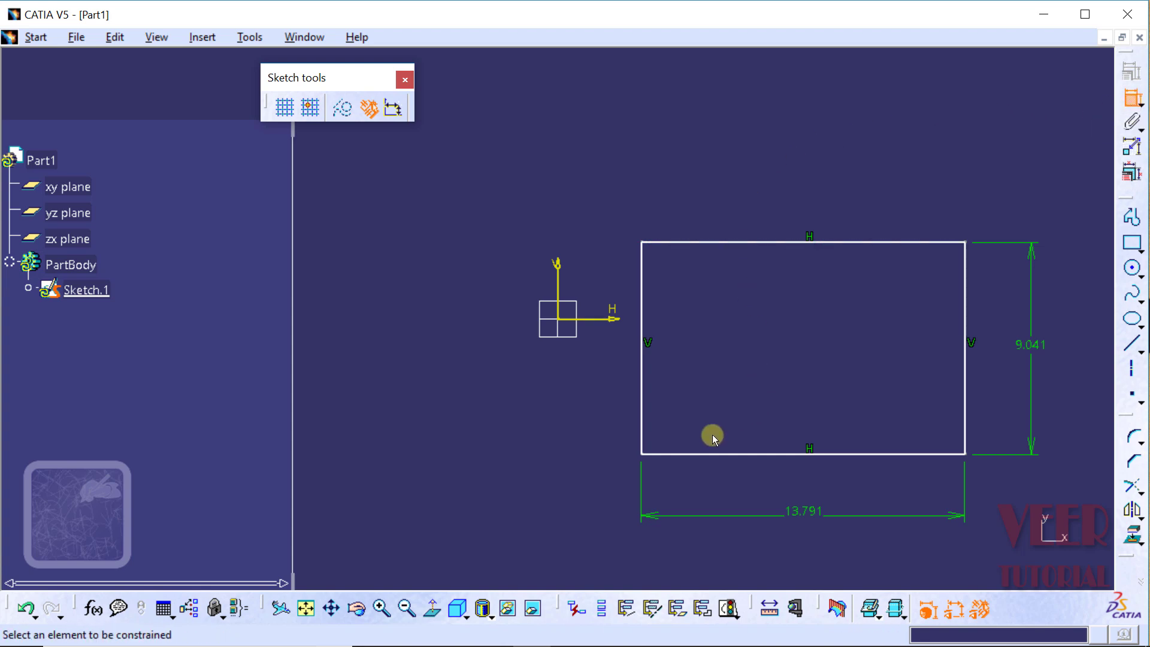
left_click(651, 454)
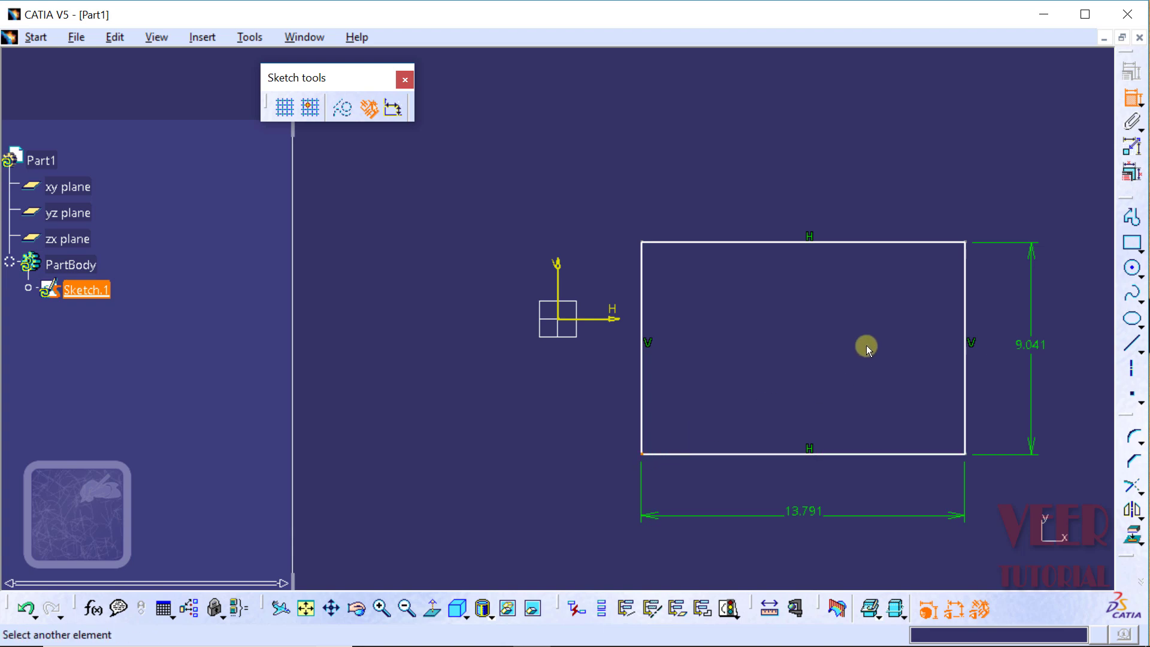
left_click(966, 244)
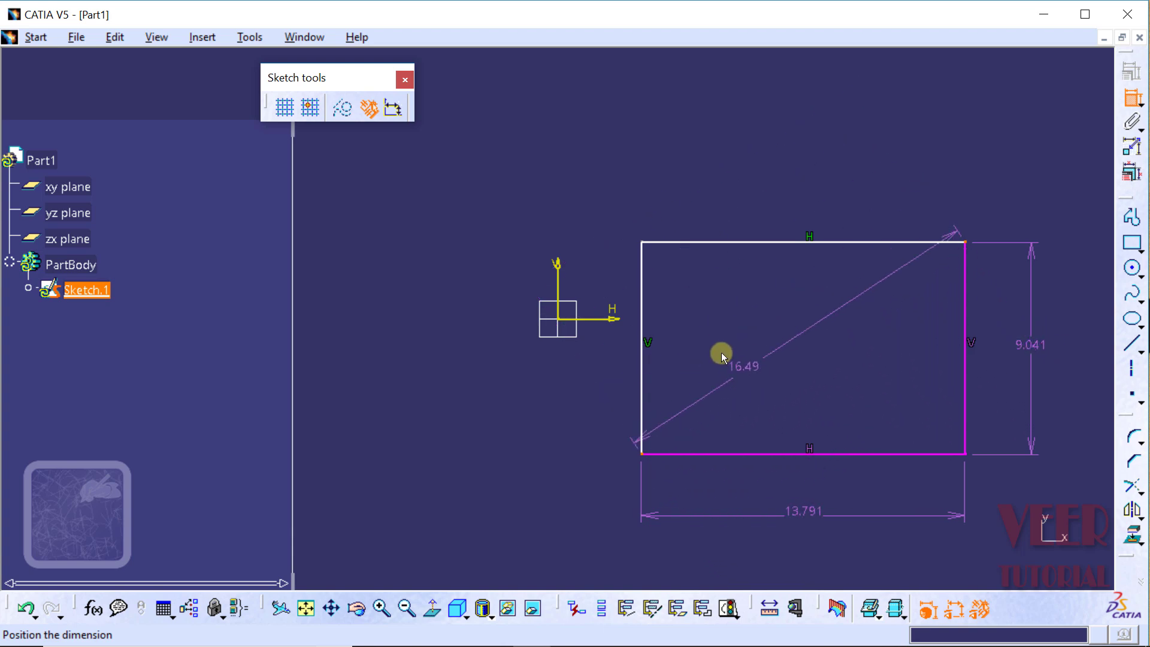
left_click(644, 166)
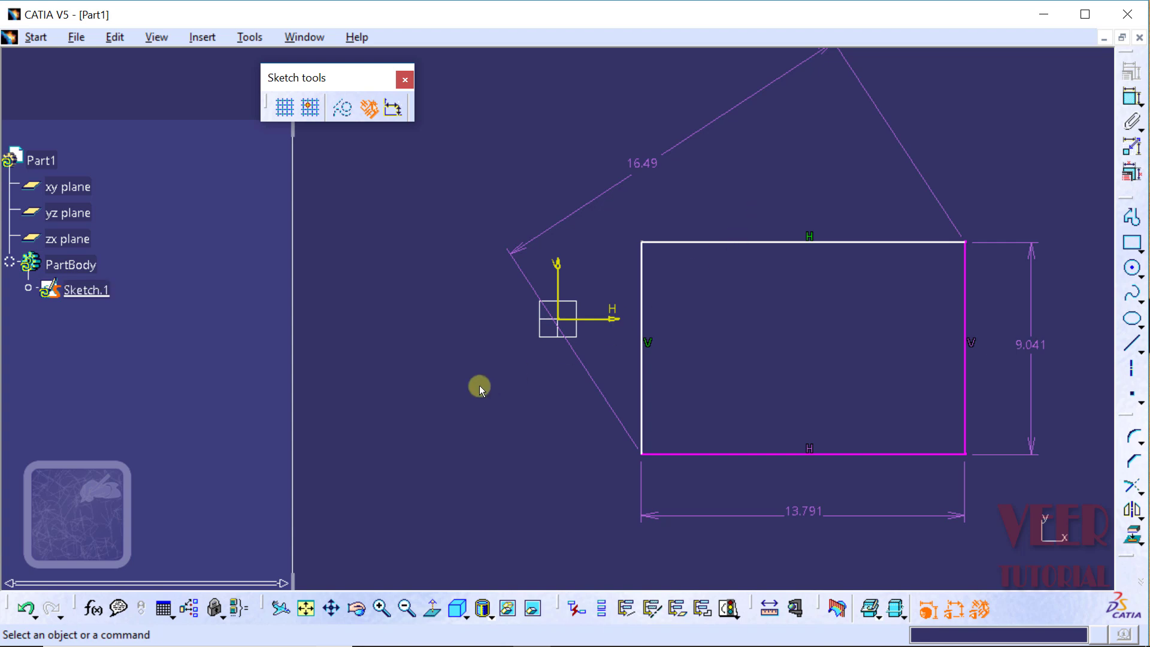
left_click(27, 606)
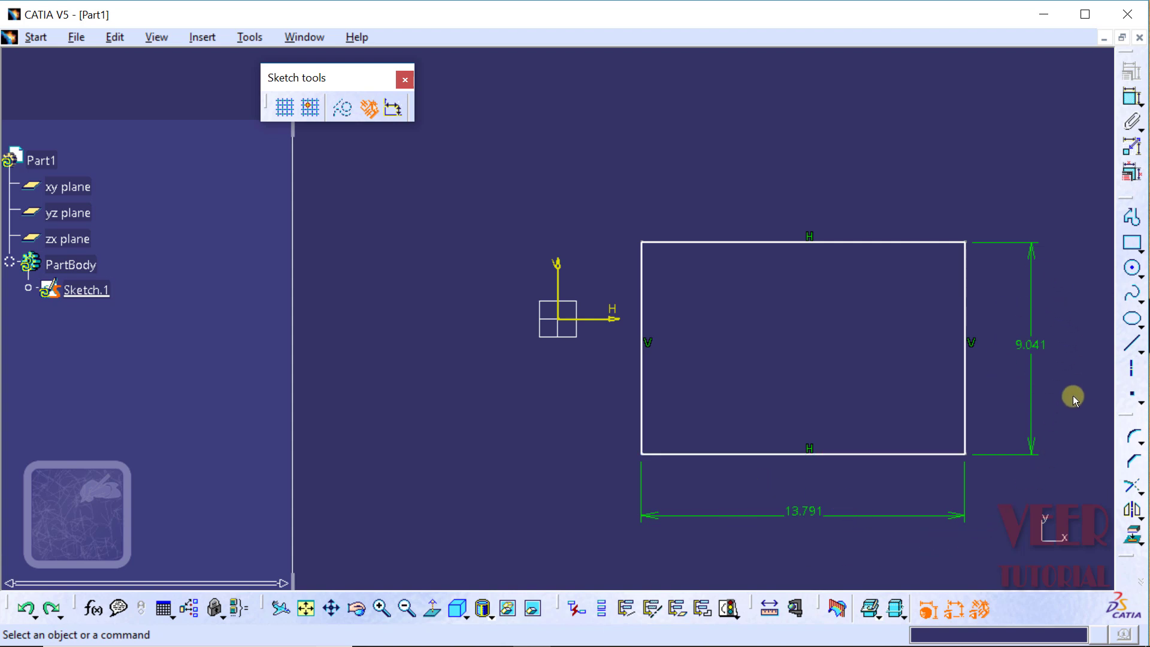
left_click(53, 608)
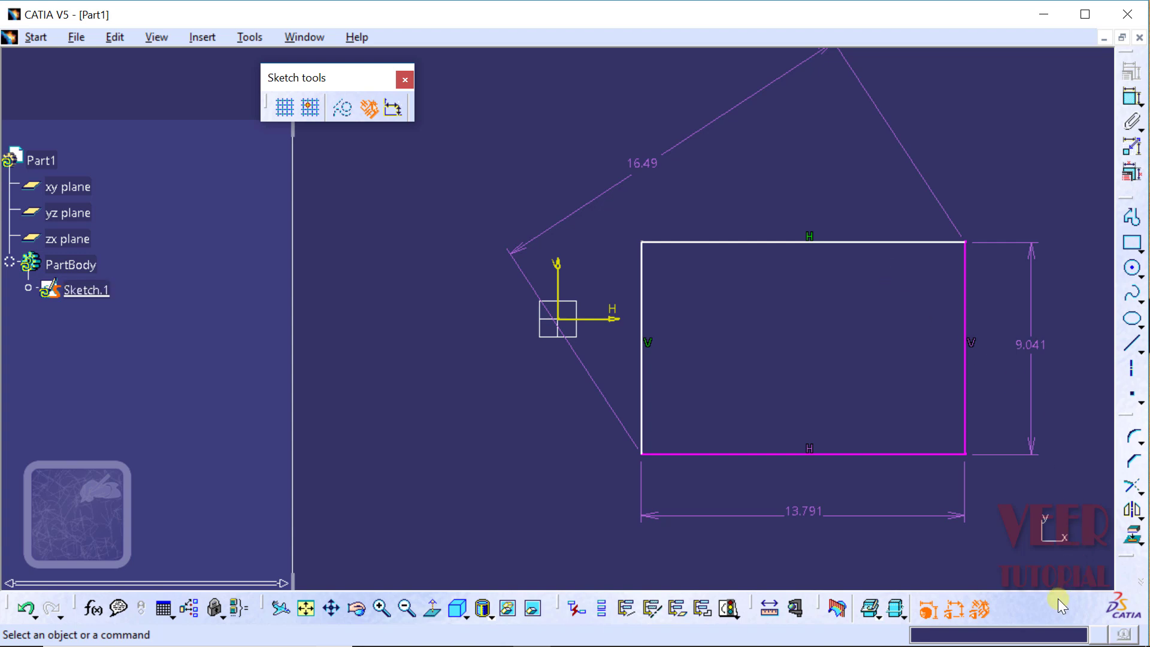
Check the sketch solving status and open the Sketch Analysis, moving both windows off the sketch
left_click(730, 612)
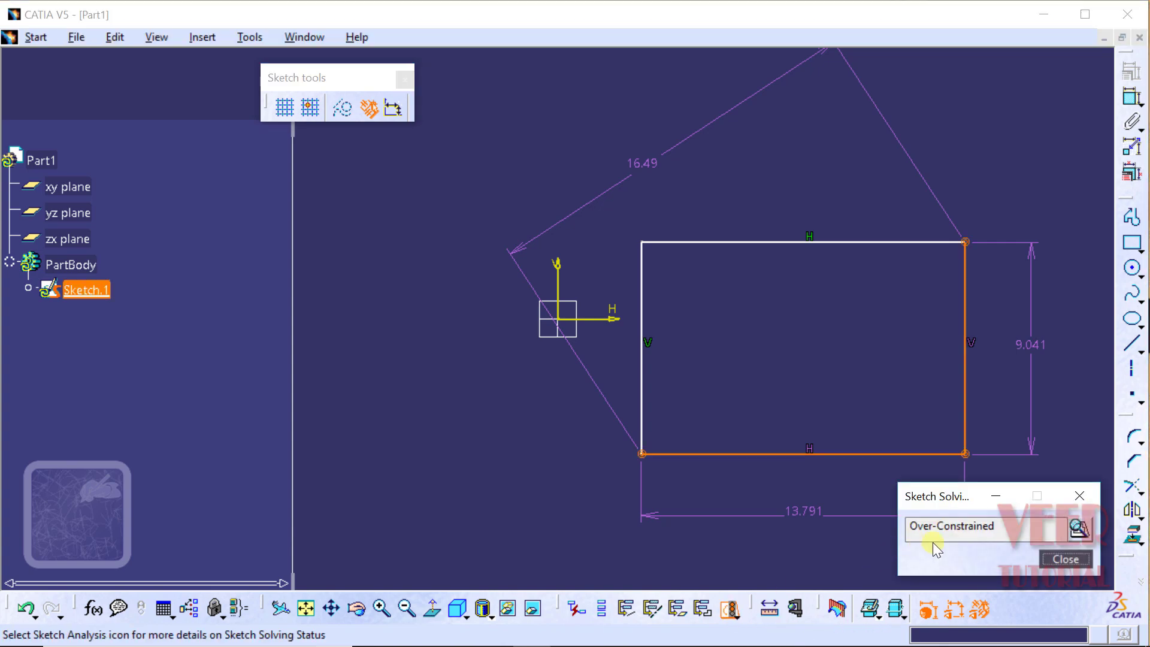
mouse_move(946, 502)
left_mouse_down()
mouse_move(654, 468)
mouse_move(393, 389)
left_mouse_up()
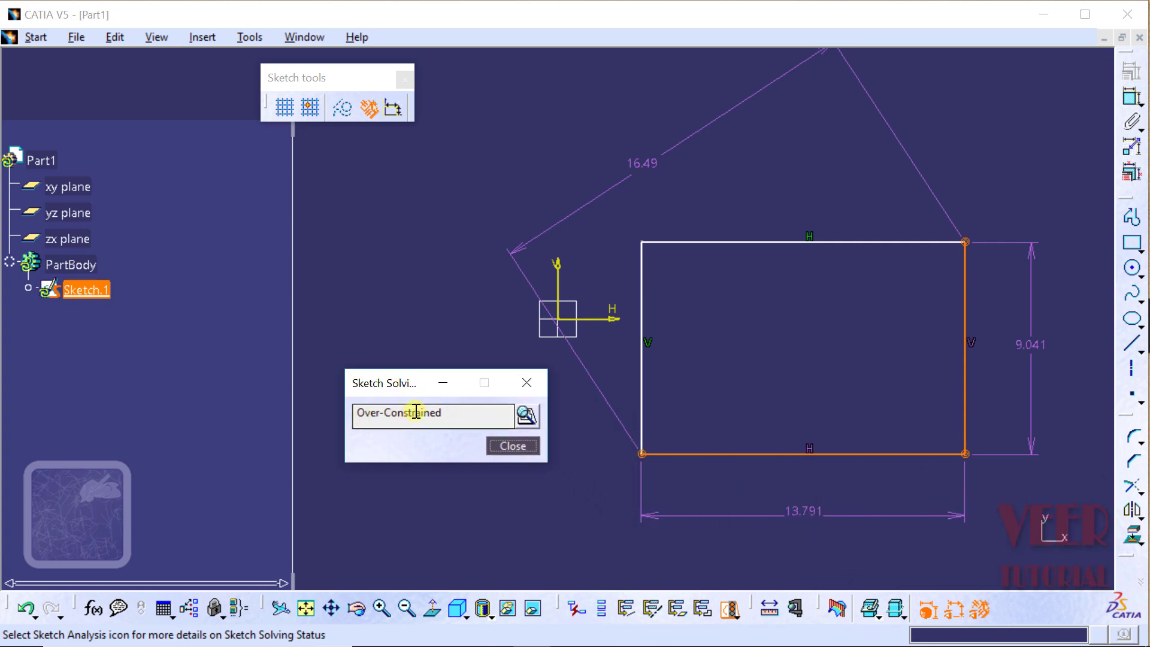
left_click(526, 411)
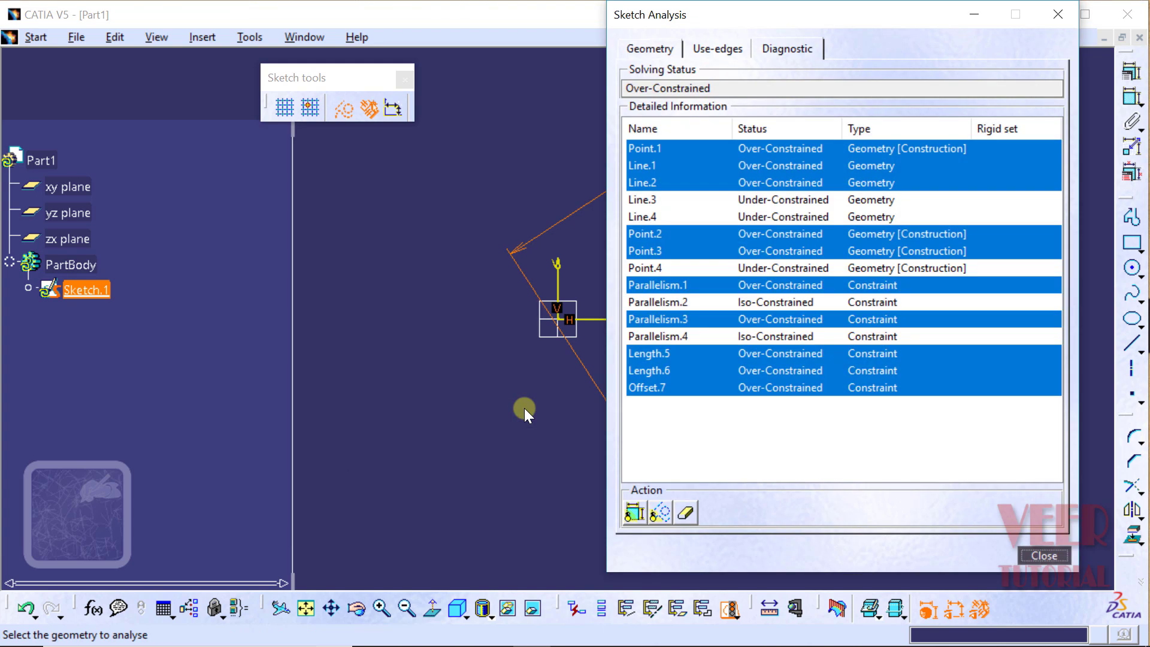
mouse_move(814, 15)
left_mouse_down()
mouse_move(740, 35)
mouse_move(566, 39)
mouse_move(578, 43)
left_mouse_up()
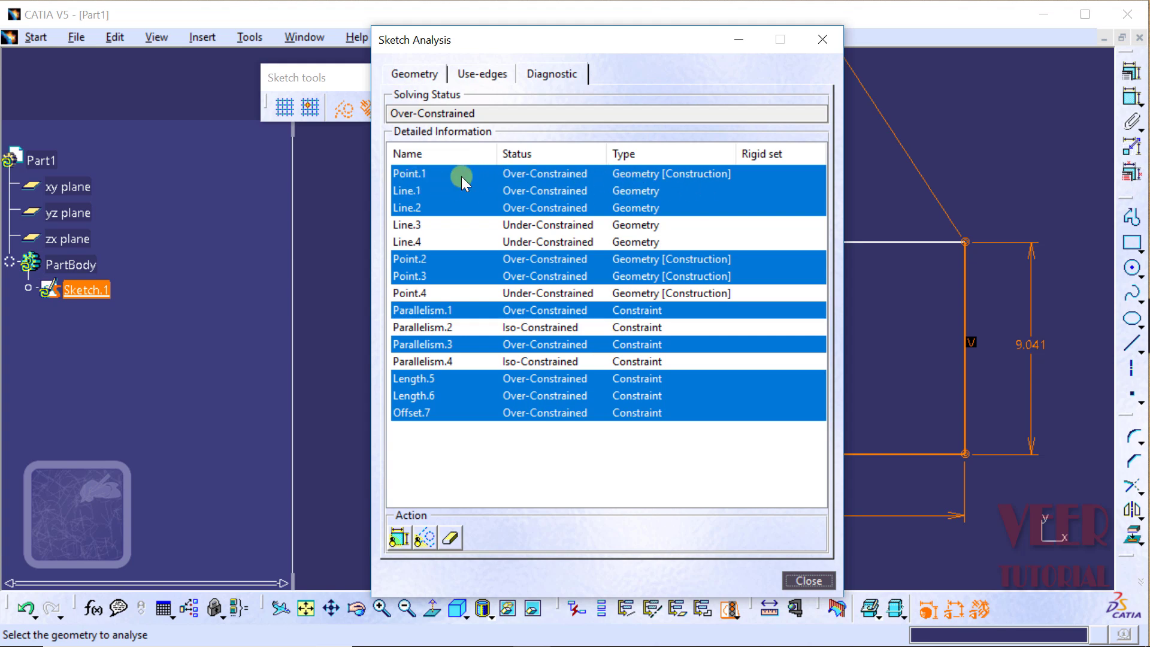
Highlight Line.1 and Line.2, hide constraints and construction geometries, then close the analysis
left_click(412, 190)
left_click(413, 209)
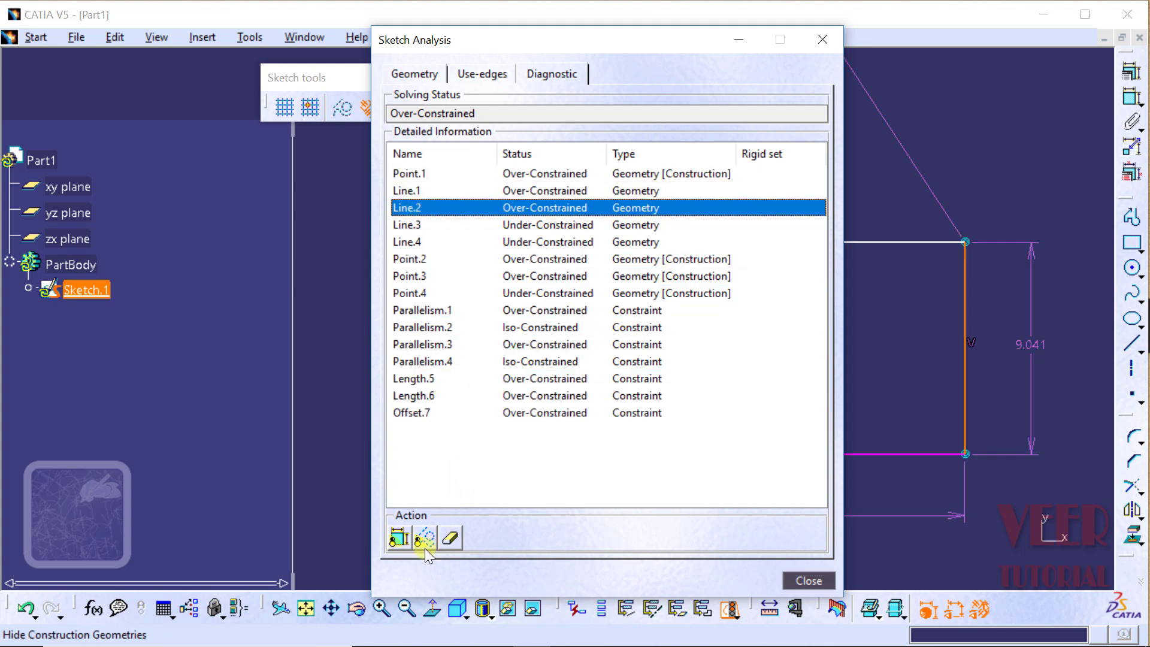
left_click(396, 539)
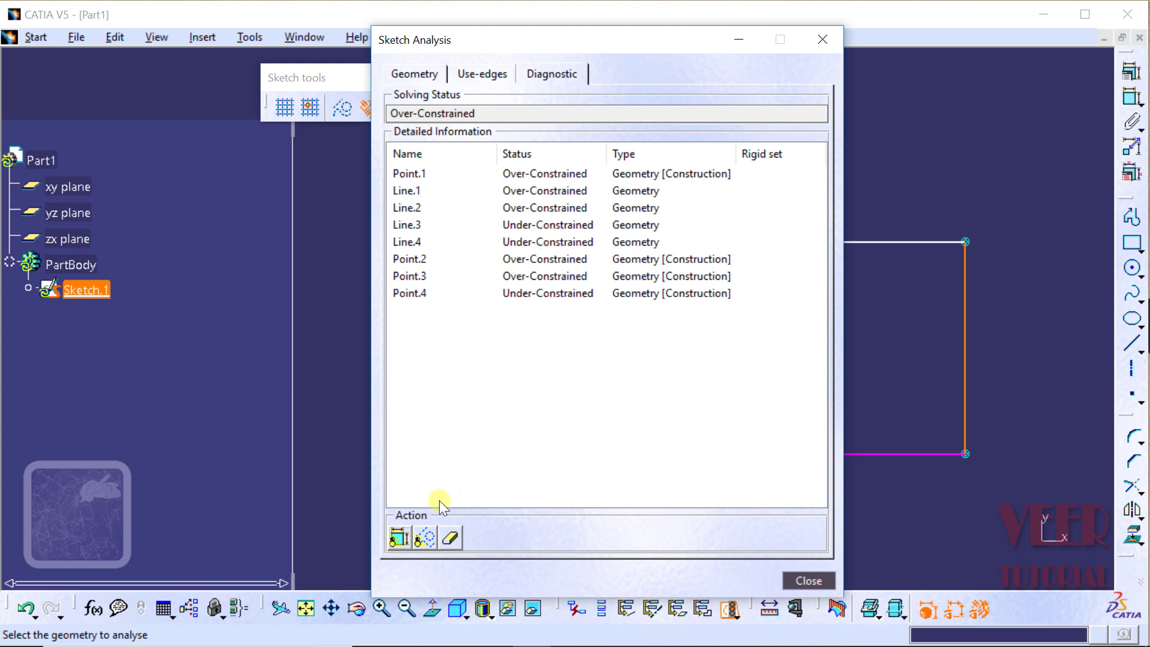
left_click(429, 537)
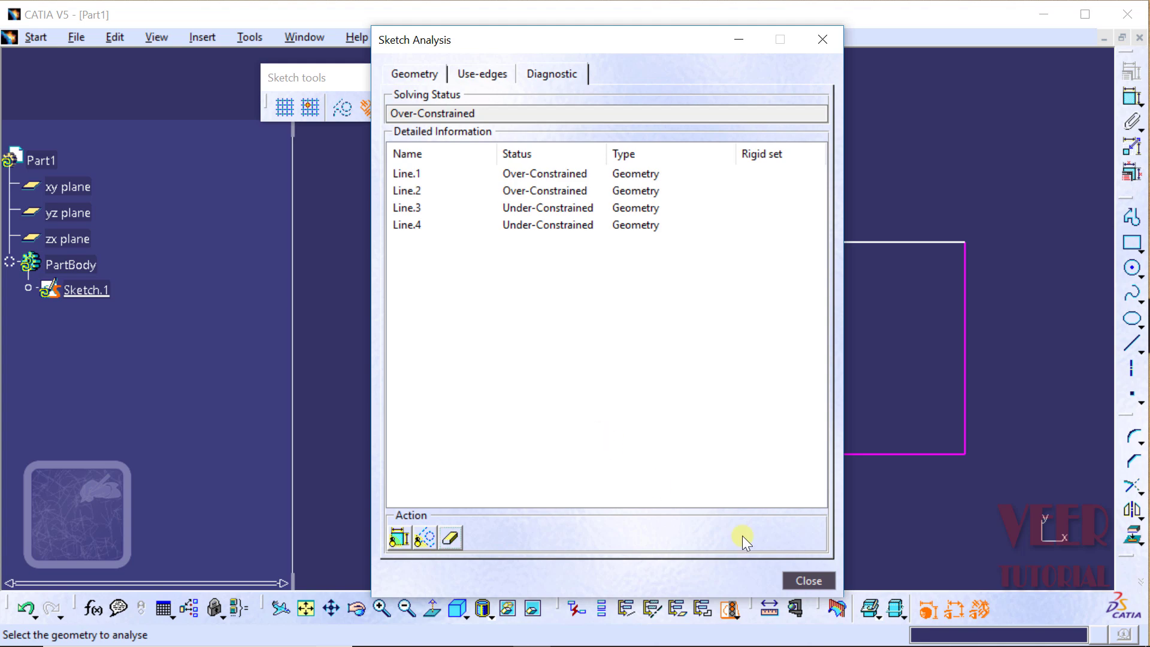
left_click(825, 583)
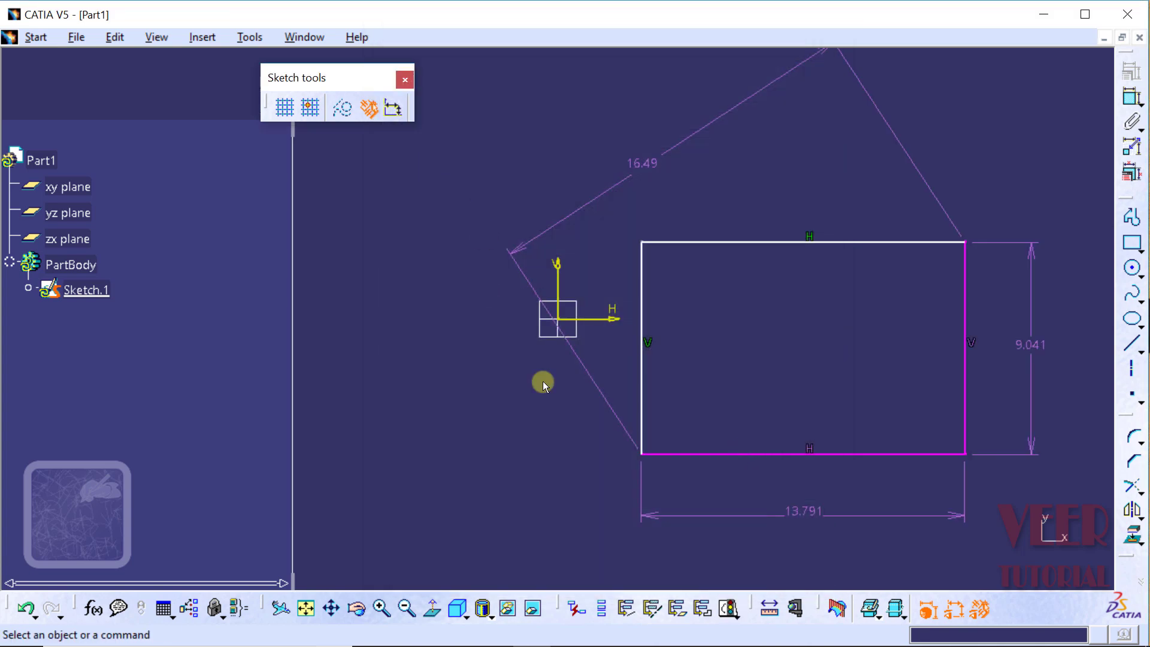
Rerun Sketch Analysis and close it with Length.5, Length.6 and Offset.7 kept selected
left_click(730, 610)
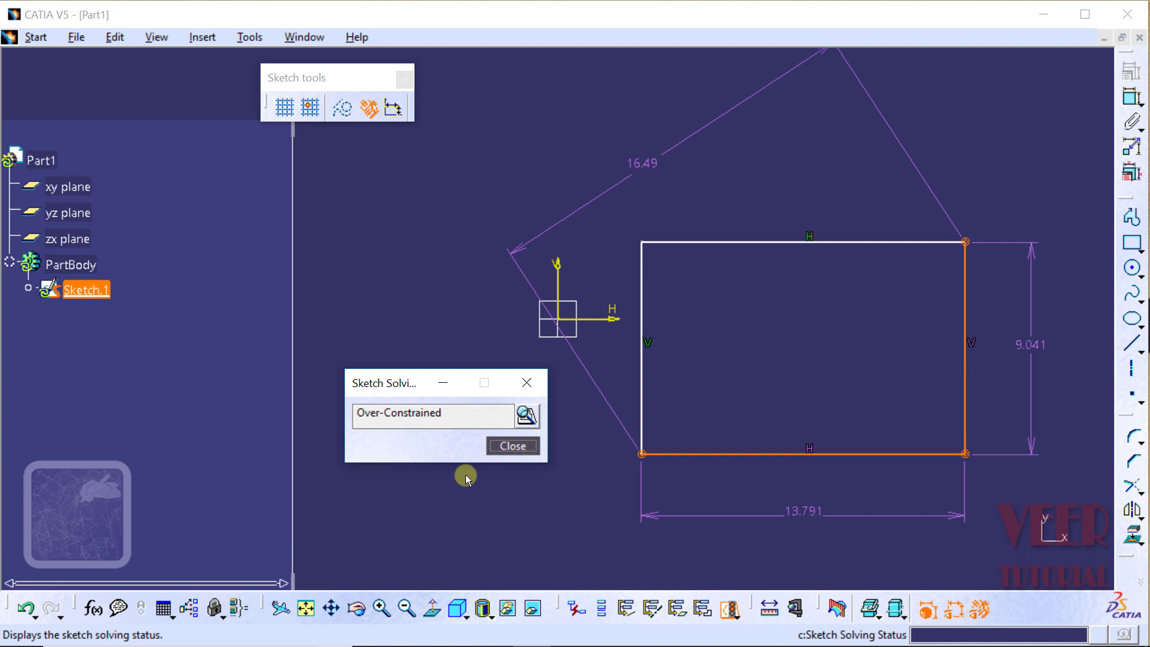
left_click(527, 414)
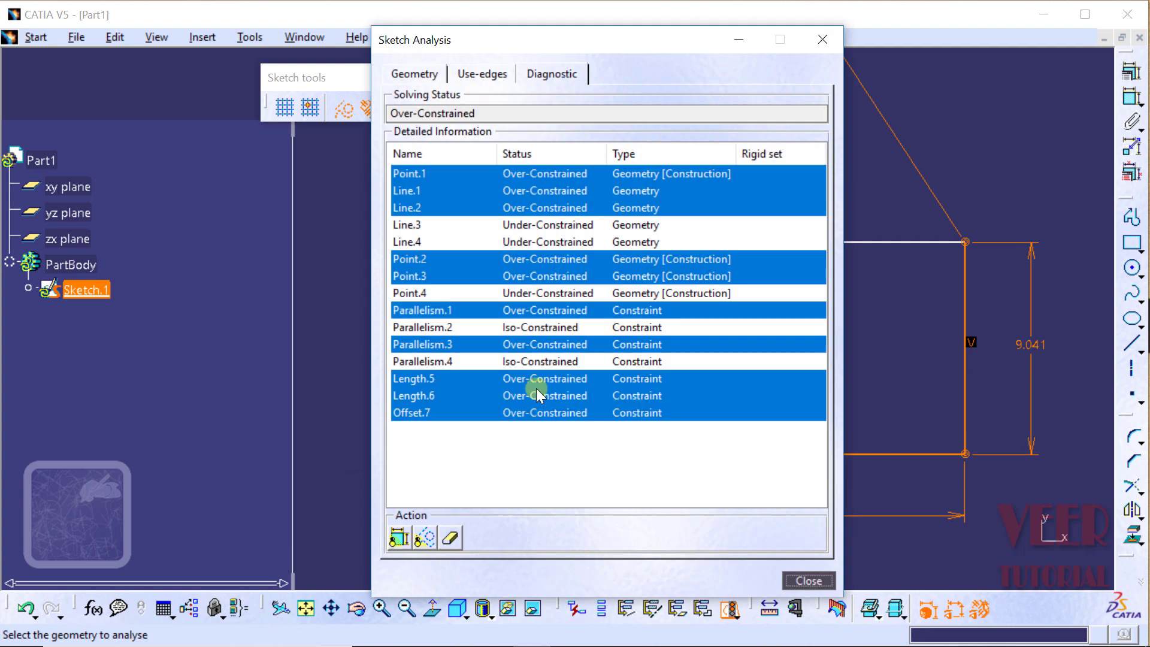
left_click(468, 414)
left_click(803, 579)
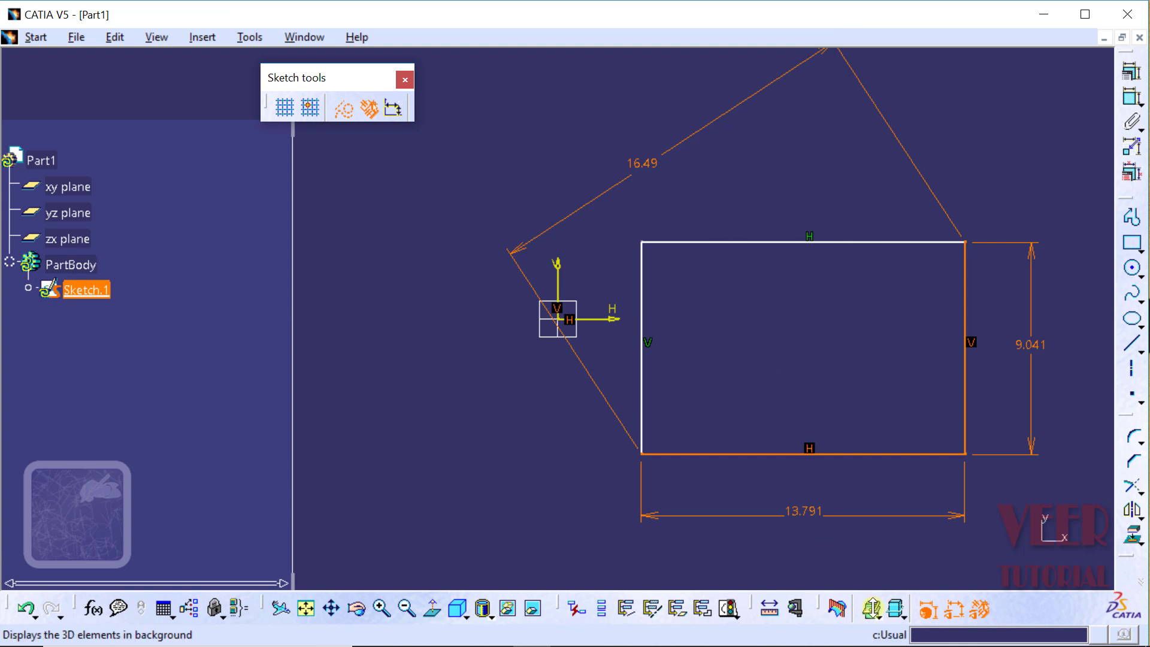
Delete the 13.791 width dimension via its context menu
left_click(808, 514)
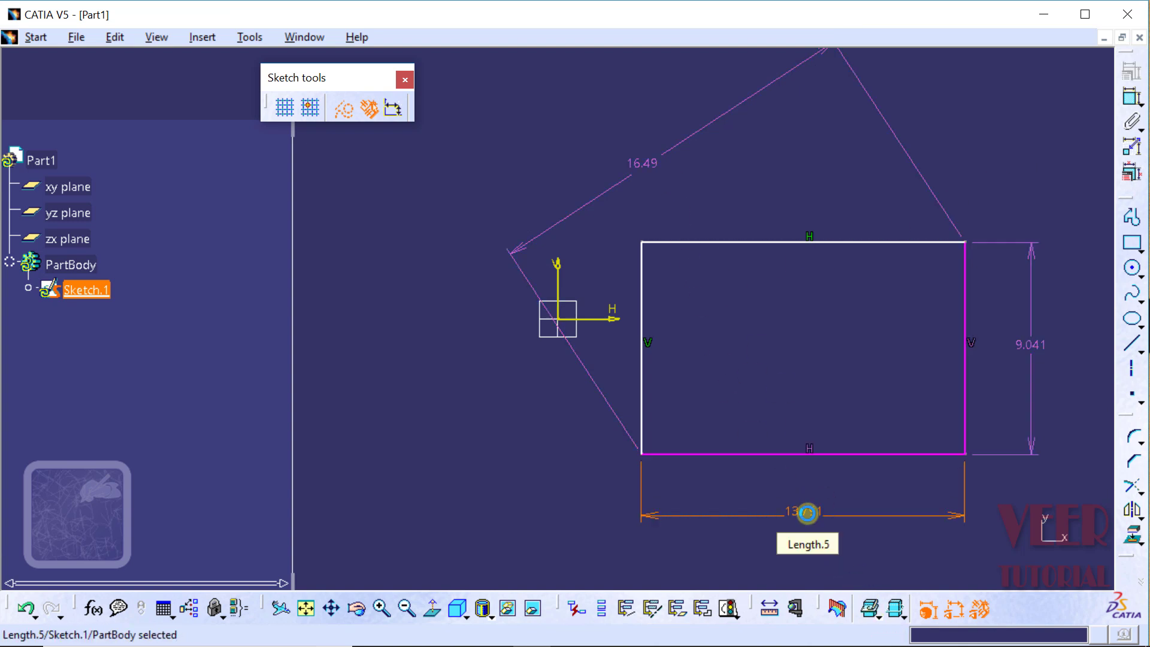
right_click(808, 513)
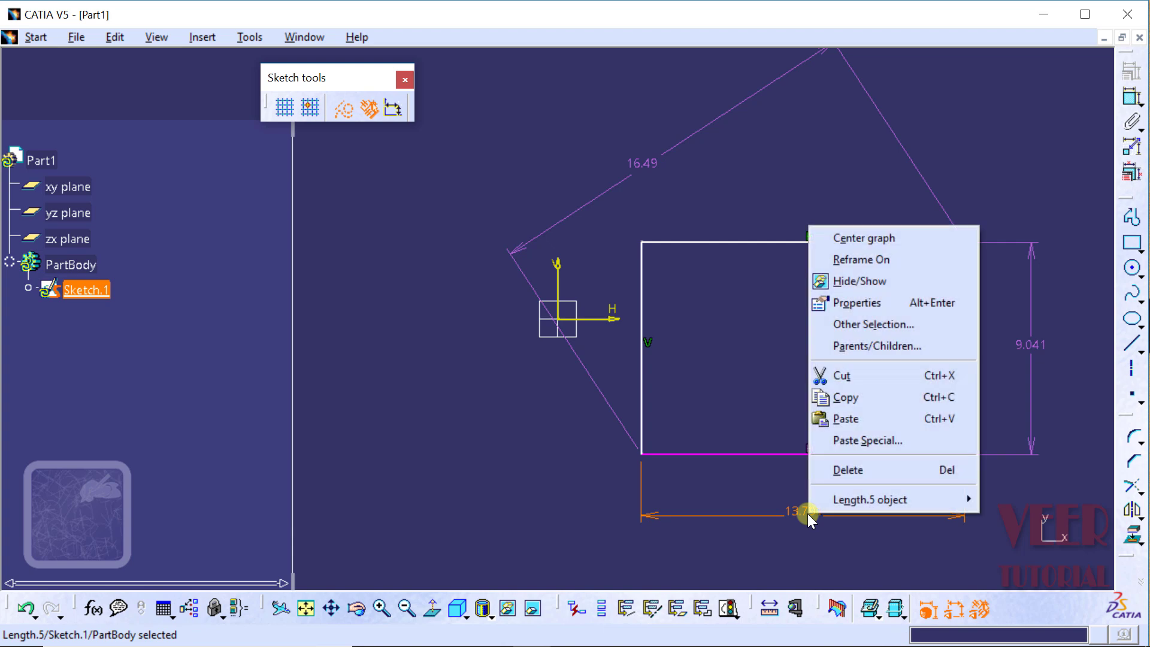
left_click(863, 469)
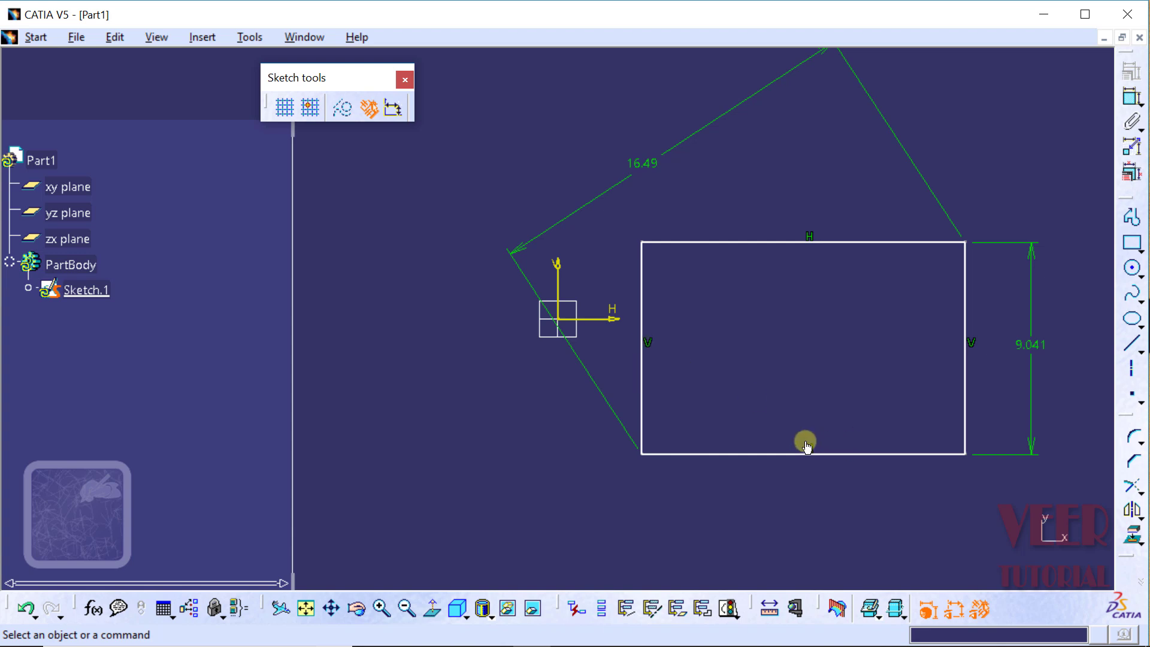
Delete the left edge's vertical constraint and the bottom edge's horizontal constraint
left_click(647, 342)
right_click(647, 342)
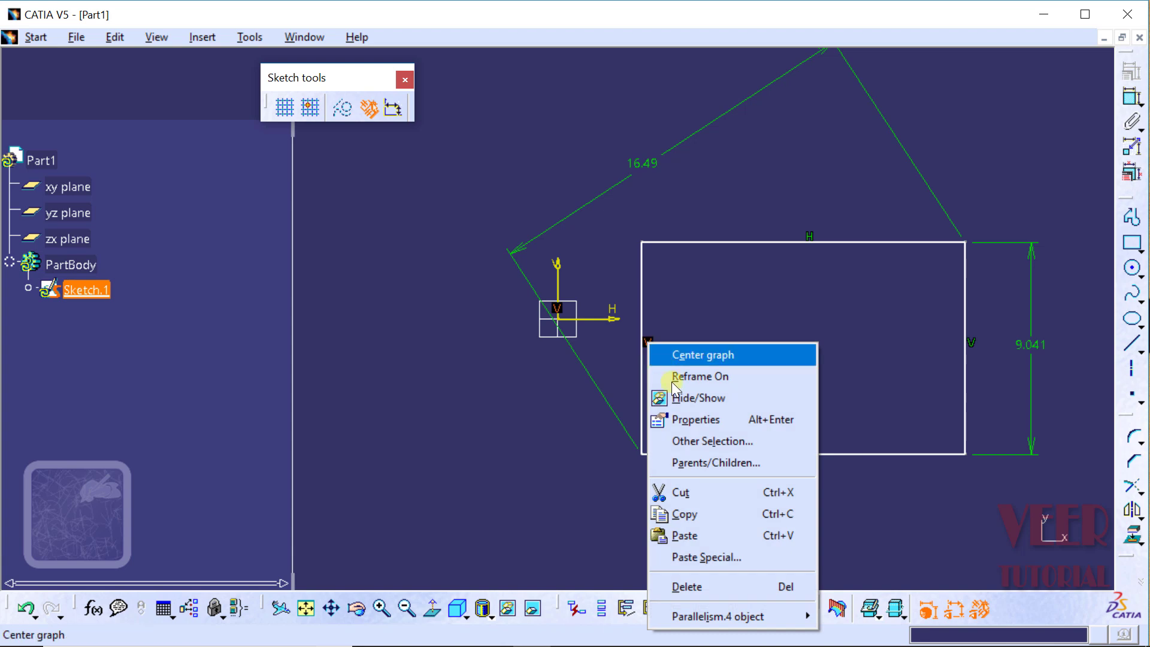
left_click(704, 590)
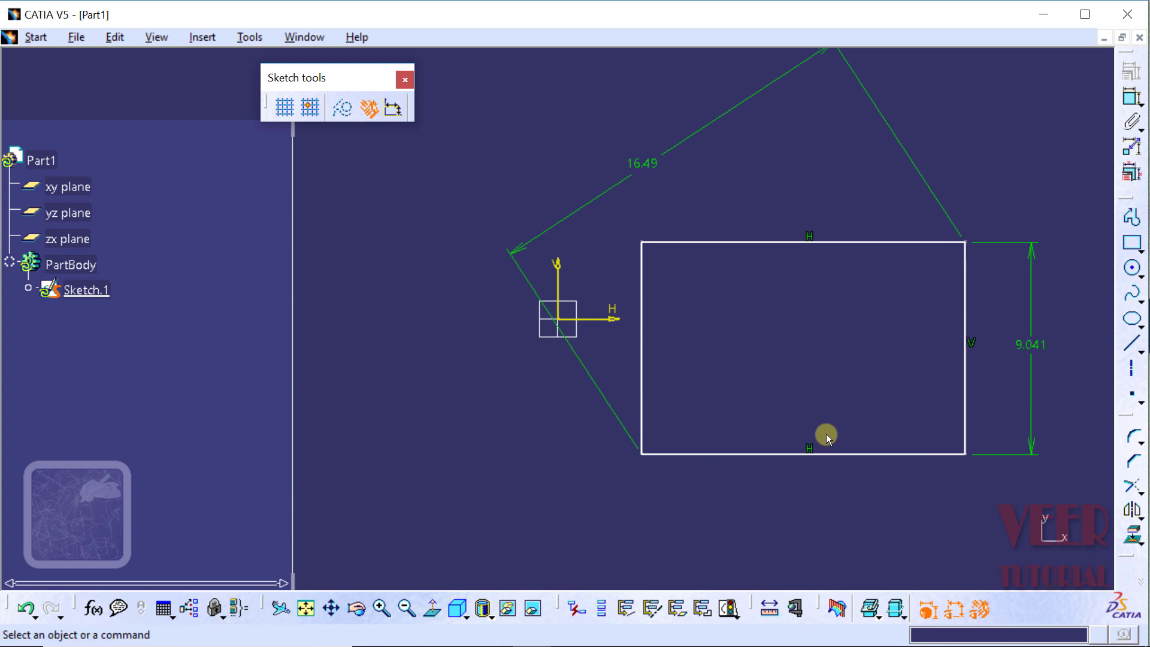
left_click(809, 447)
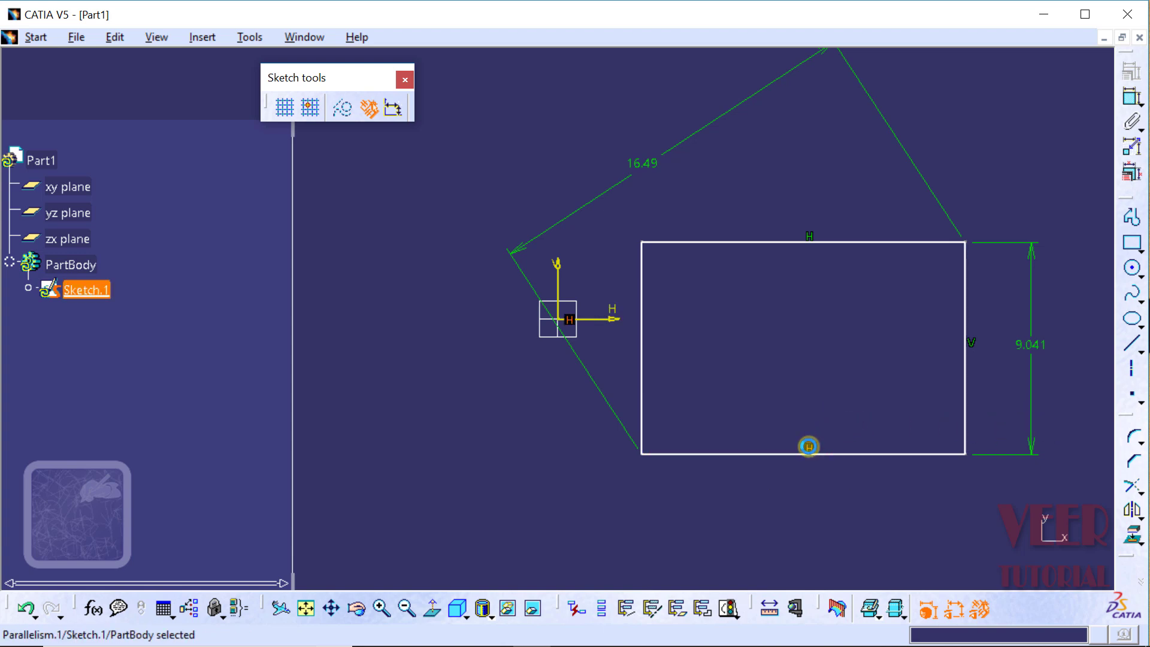
right_click(808, 447)
left_click(844, 405)
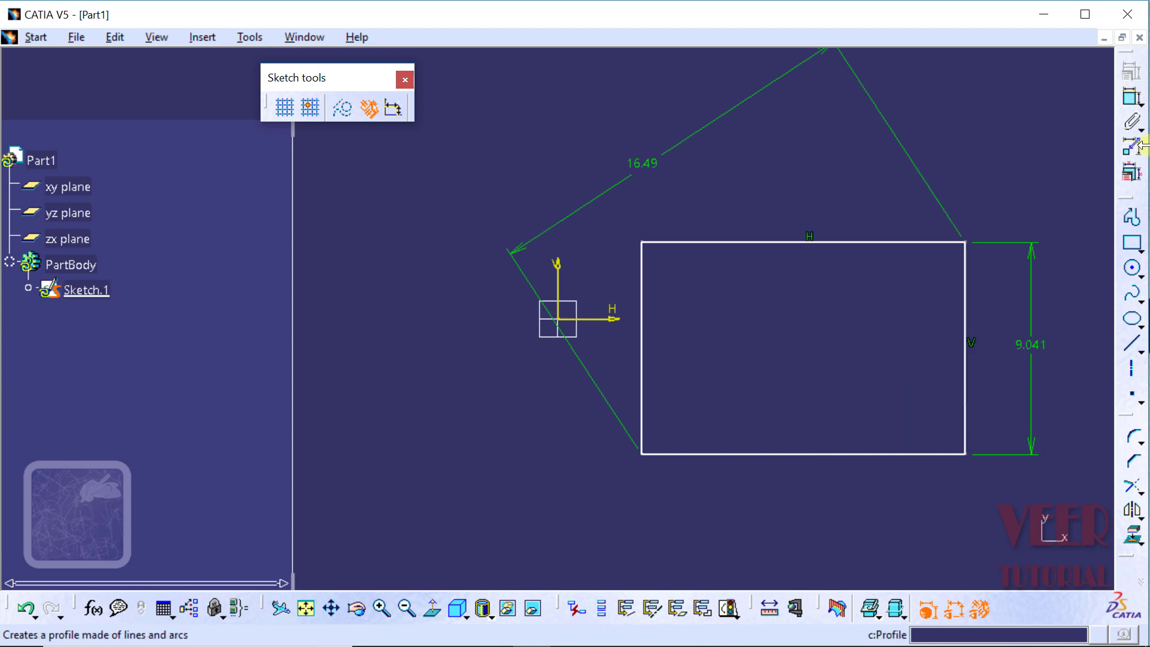
Re-add the 13.791 width dimension under the bottom edge
left_click(1132, 103)
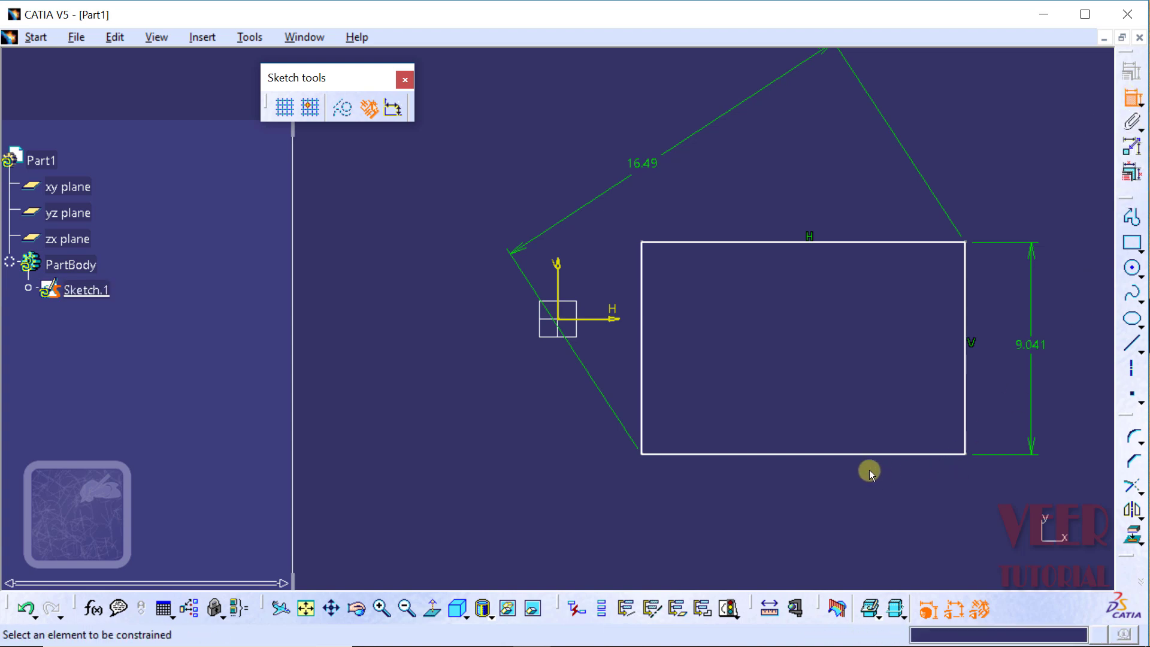
left_click(832, 454)
left_click(798, 514)
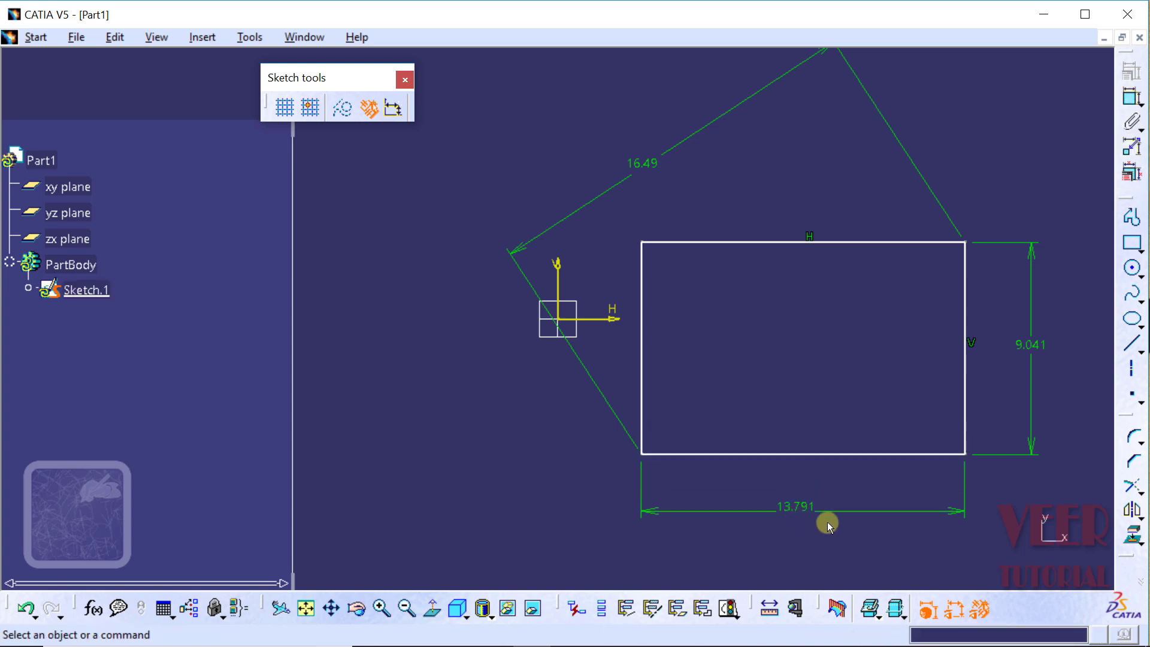